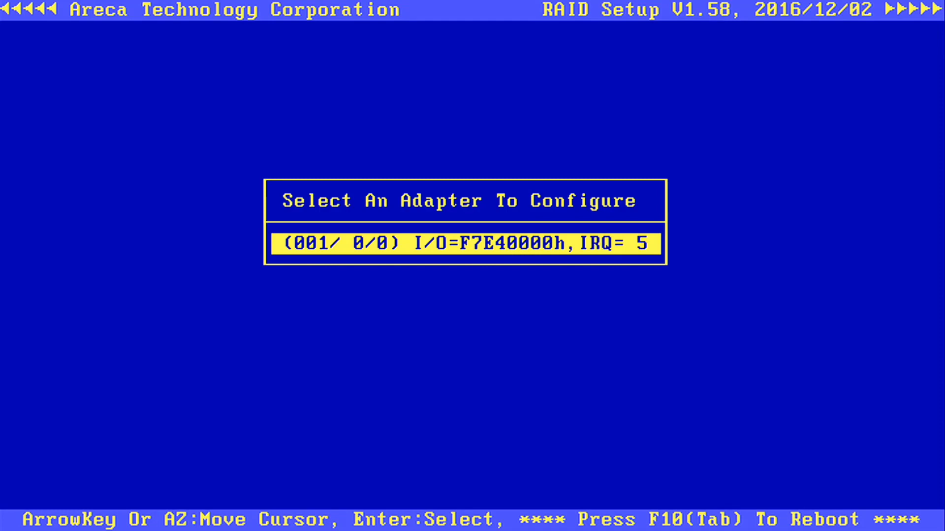
Enter the setup password, review the ARC-1224-8i system information (firmware V1.54), and return to the Main Menu.
{"action": "key", "text": "Return"}
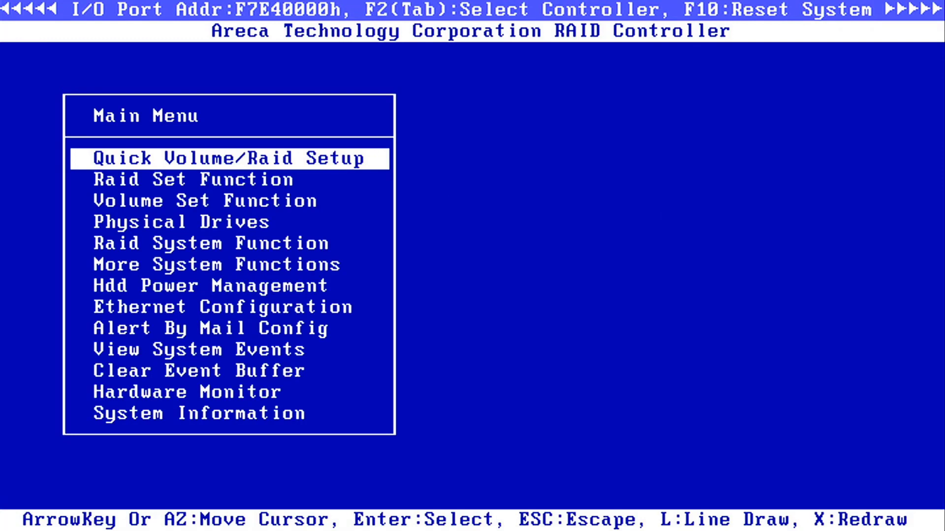
{"action": "key", "text": "Up"}
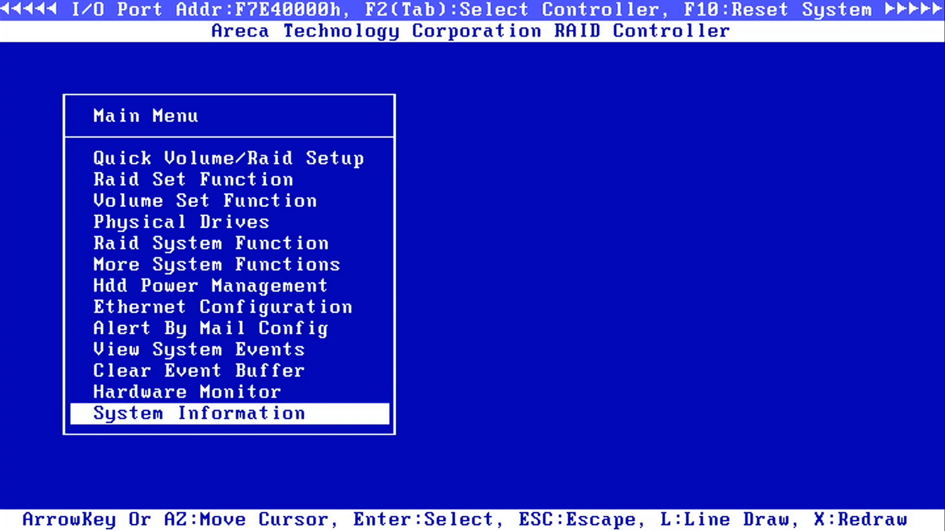
{"action": "key", "text": "Return"}
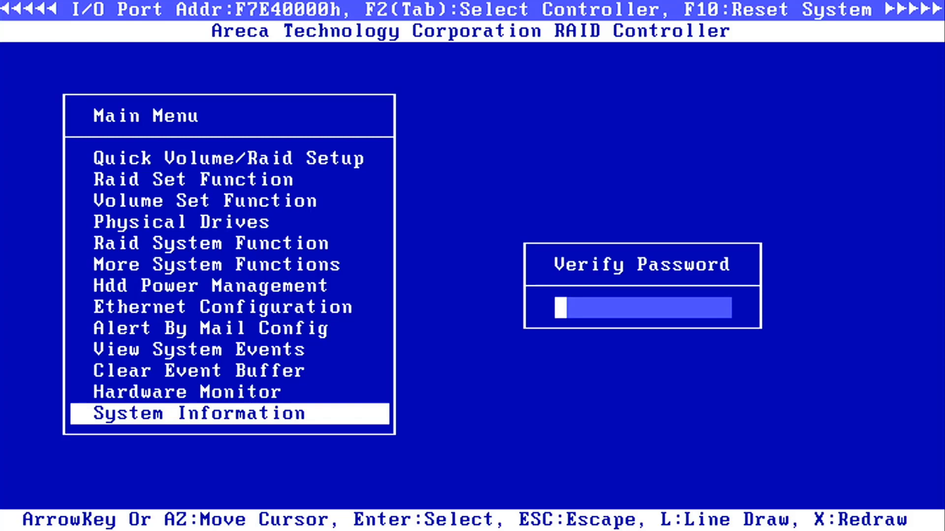
{"action": "type", "text": "0000"}
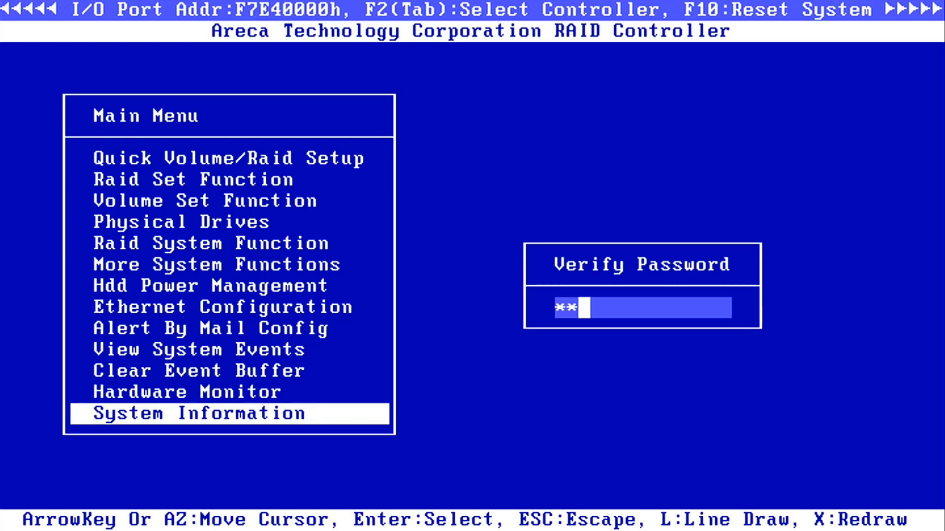
{"action": "key", "text": "Return"}
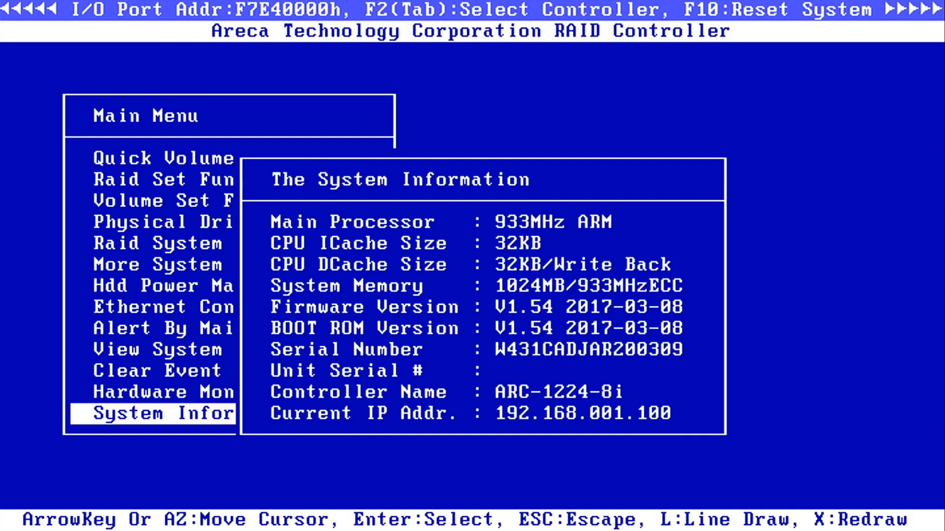
{"action": "key", "text": "Escape"}
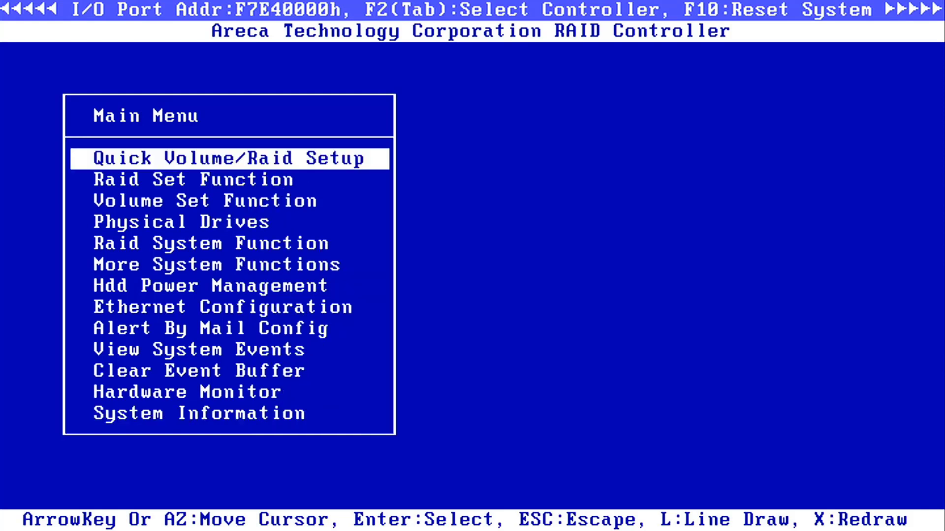
Start a new raid set and mark all four 500.1GB drives for it.
{"action": "key", "text": "Down"}
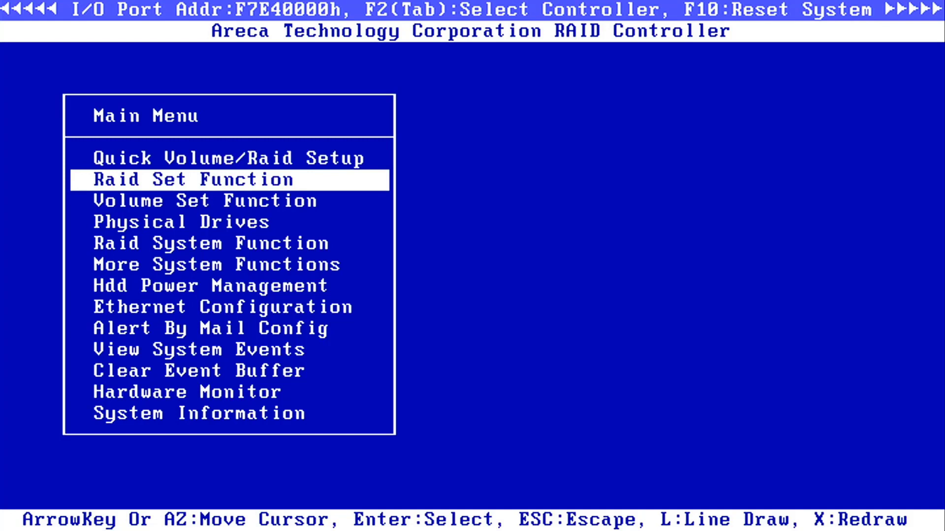
{"action": "key", "text": "Return"}
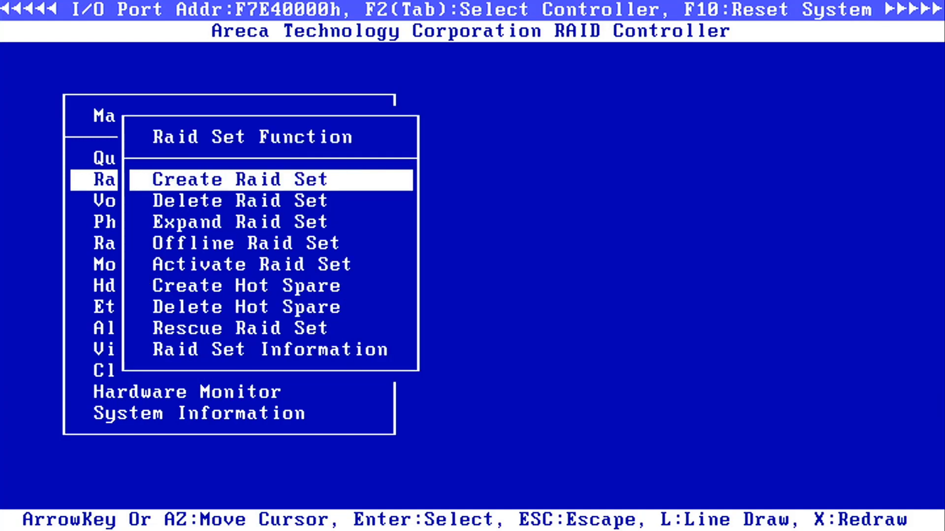
{"action": "key", "text": "Return"}
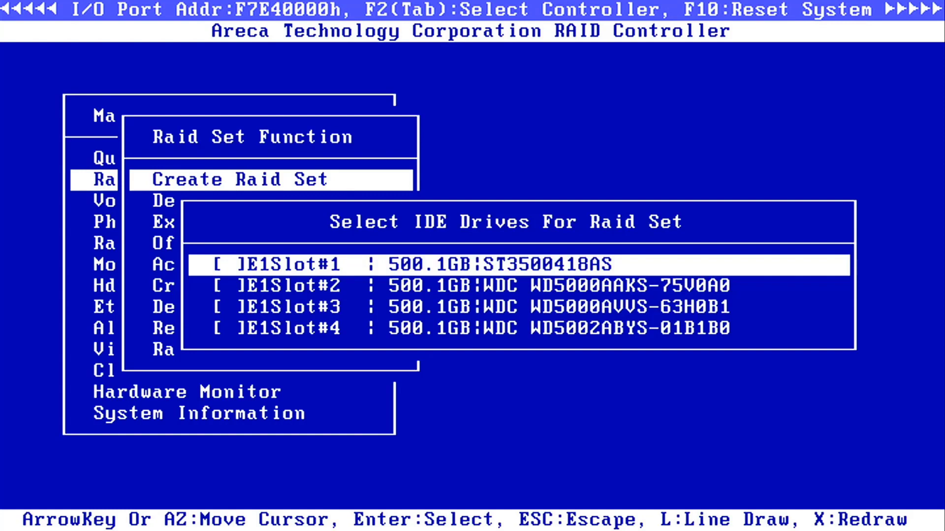
{"action": "key", "text": "Return"}
{"action": "key", "text": "Down"}
{"action": "key", "text": "Return"}
{"action": "key", "text": "Down"}
{"action": "key", "text": "Return"}
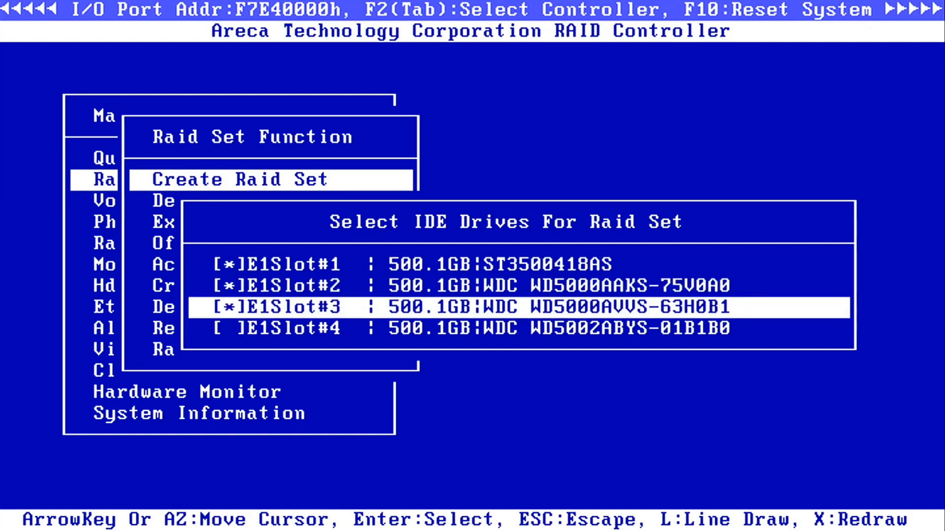
{"action": "key", "text": "Down"}
{"action": "key", "text": "Return"}
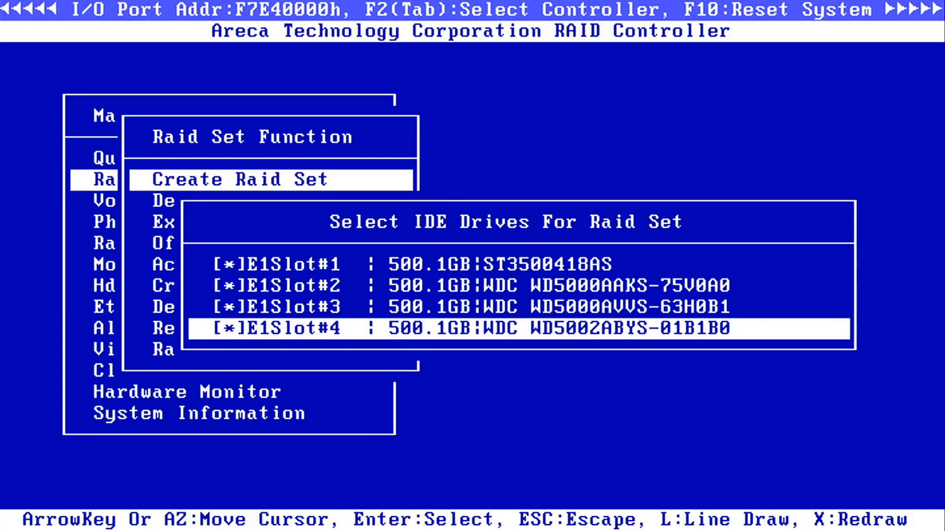
Confirm the raid set creation, keeping the name Raid Set # 000 and 128 Volumes mode.
{"action": "key", "text": "Escape"}
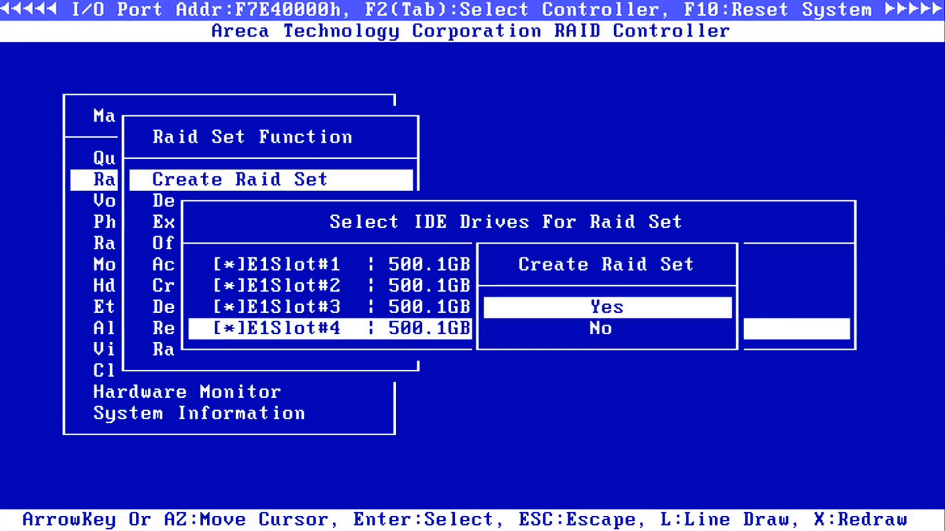
{"action": "key", "text": "Return"}
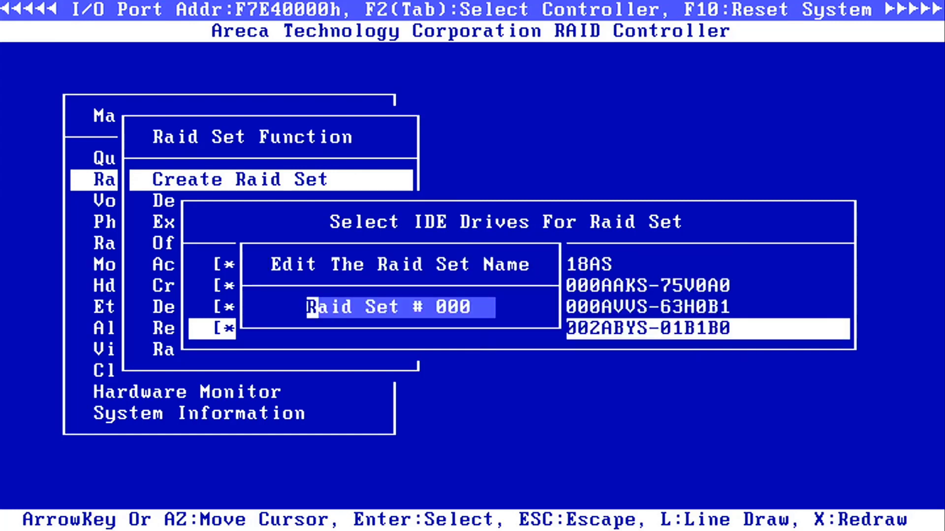
{"action": "key", "text": "Return"}
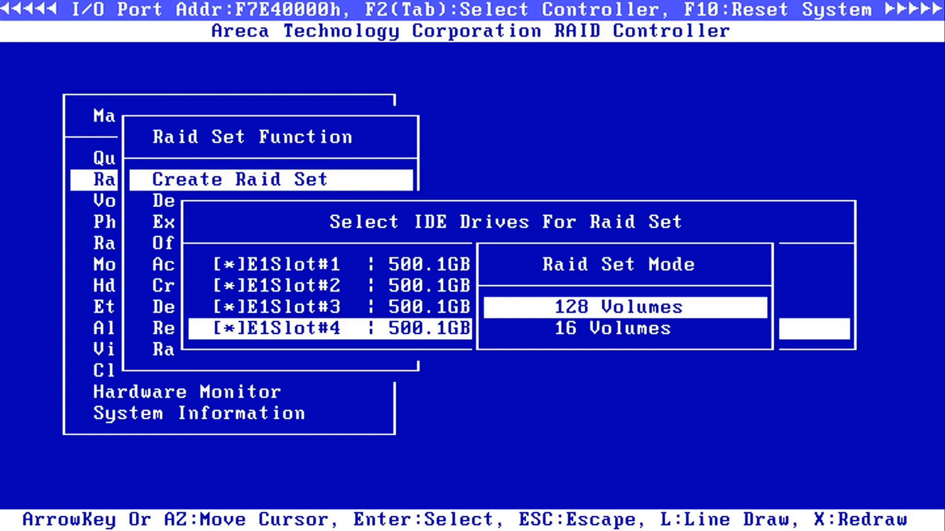
{"action": "key", "text": "Return"}
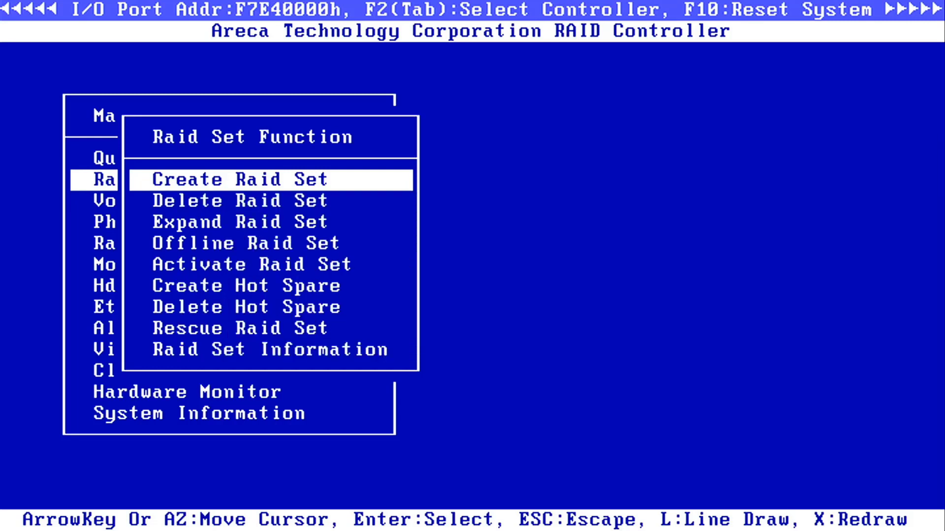
Begin a new volume set on Raid Set # 000 and bring up its RAID level choices.
{"action": "key", "text": "Escape"}
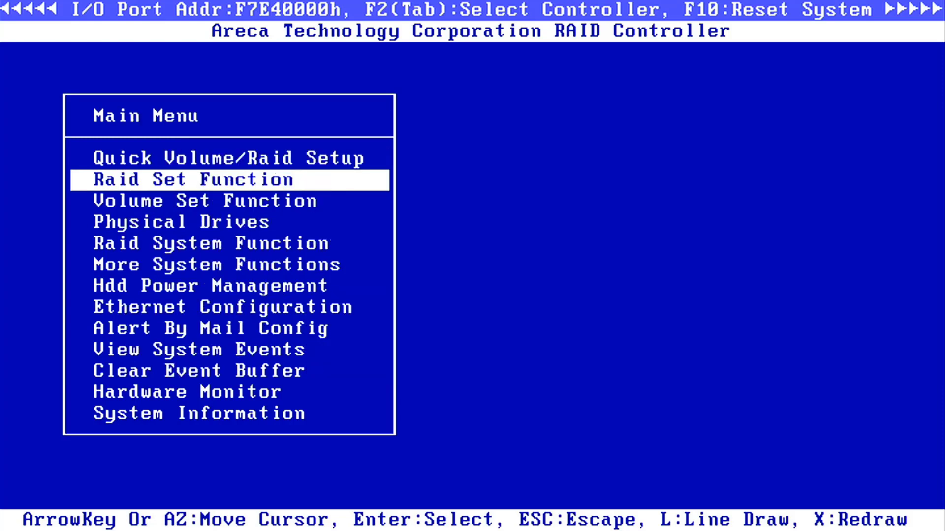
{"action": "key", "text": "Down"}
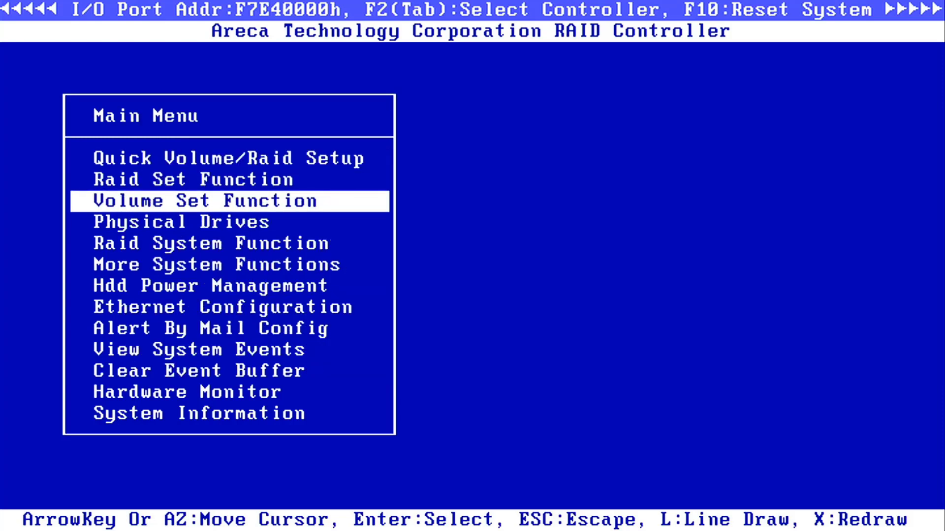
{"action": "key", "text": "Return"}
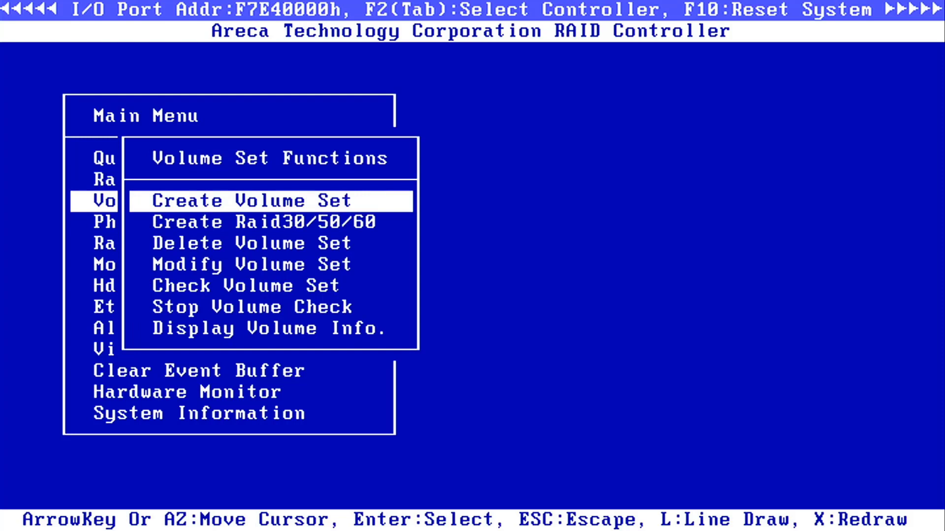
{"action": "key", "text": "Return"}
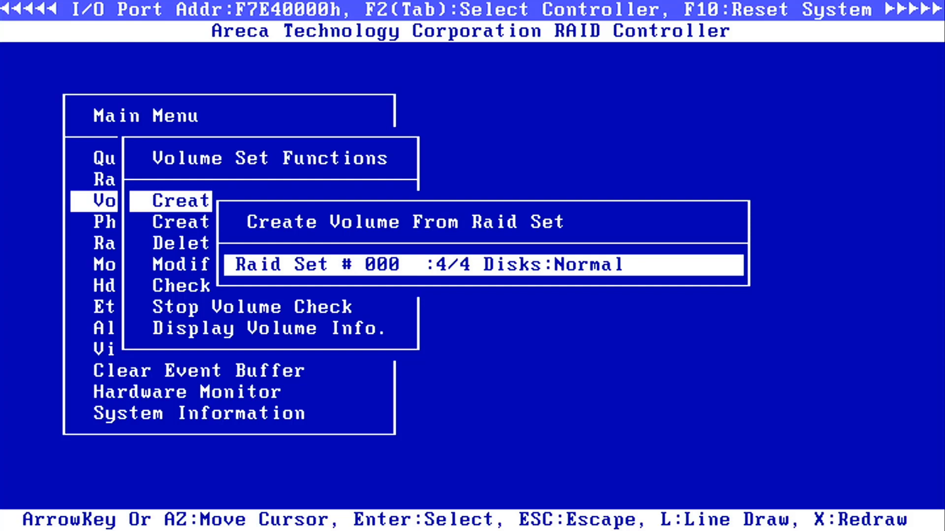
{"action": "key", "text": "Return"}
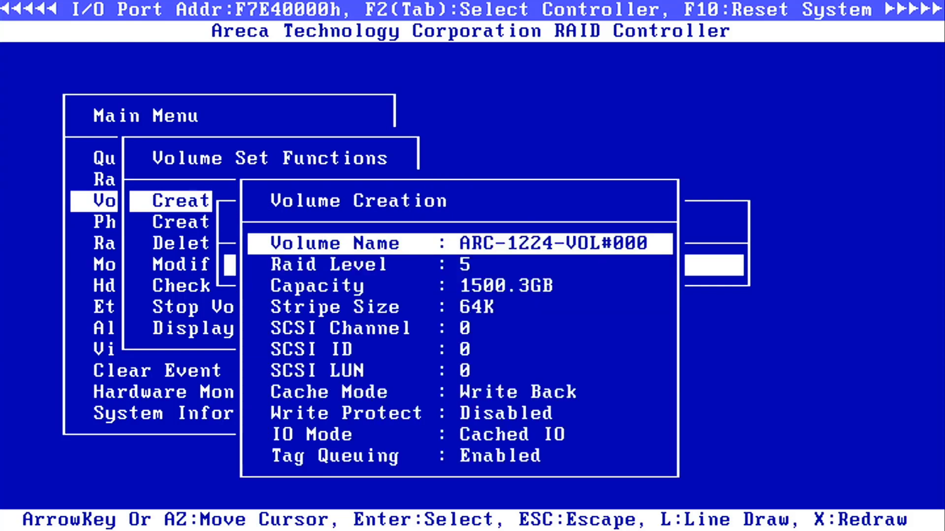
{"action": "key", "text": "Down"}
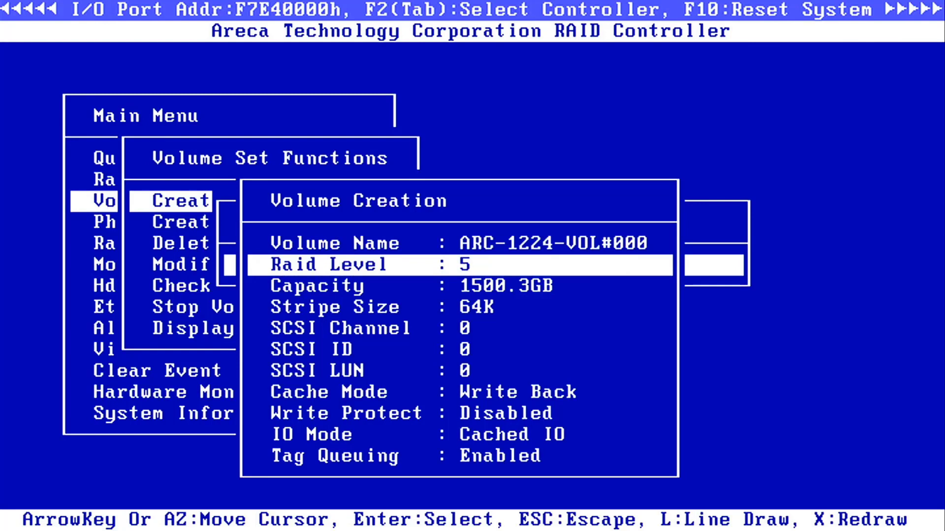
{"action": "key", "text": "Return"}
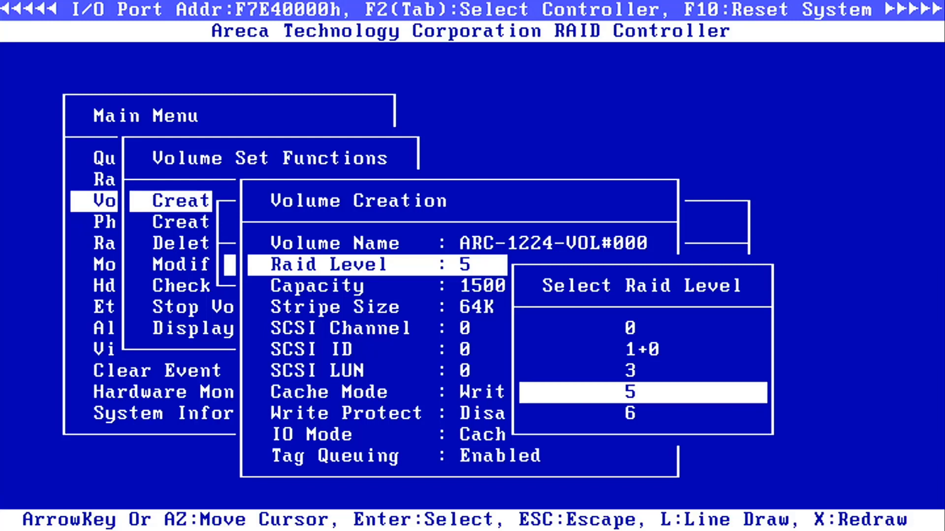
Keep RAID 5, create ARC-1224-VOL#000 with background initialization, and return to the Main Menu.
{"action": "key", "text": "Return"}
{"action": "key", "text": "Escape"}
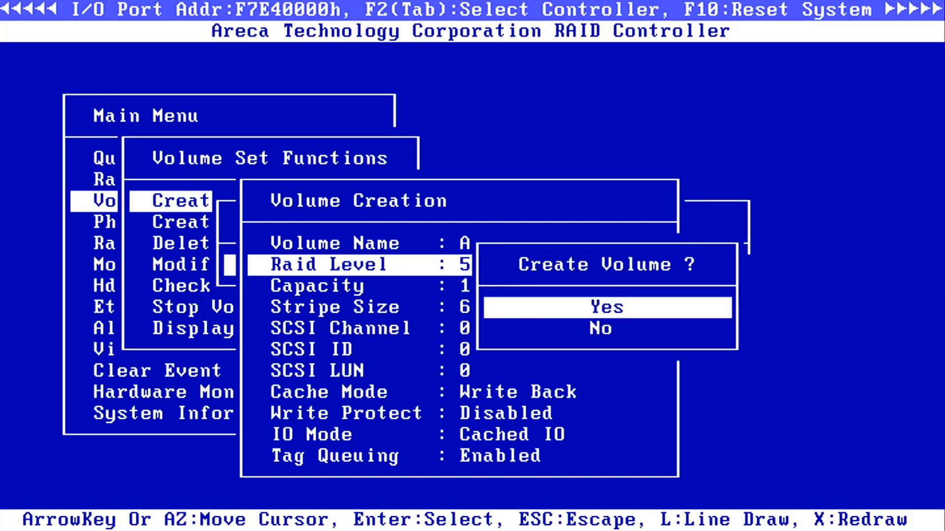
{"action": "key", "text": "Return"}
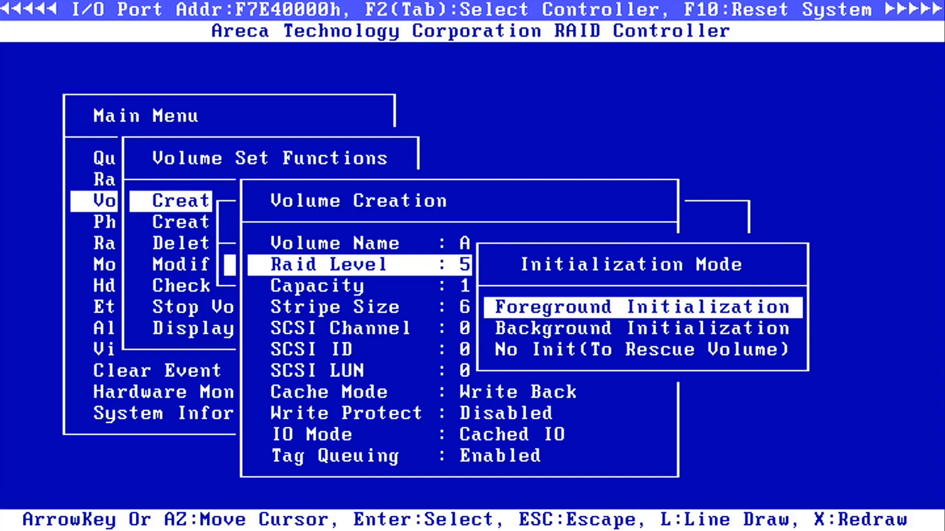
{"action": "key", "text": "Down"}
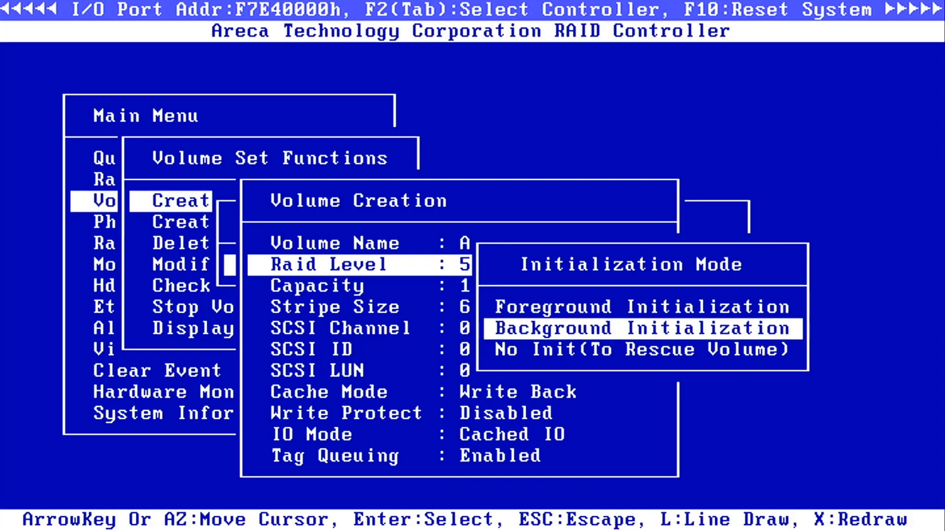
{"action": "key", "text": "Return"}
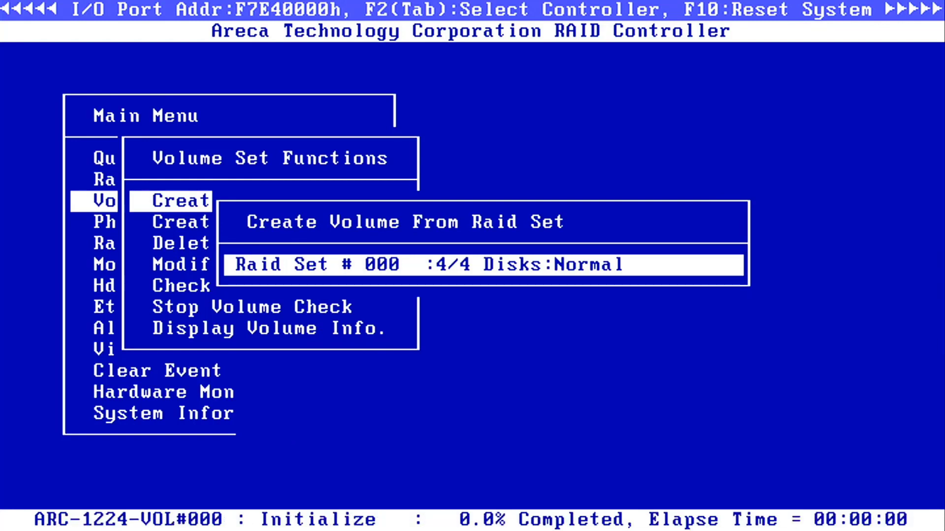
{"action": "key", "text": "Escape"}
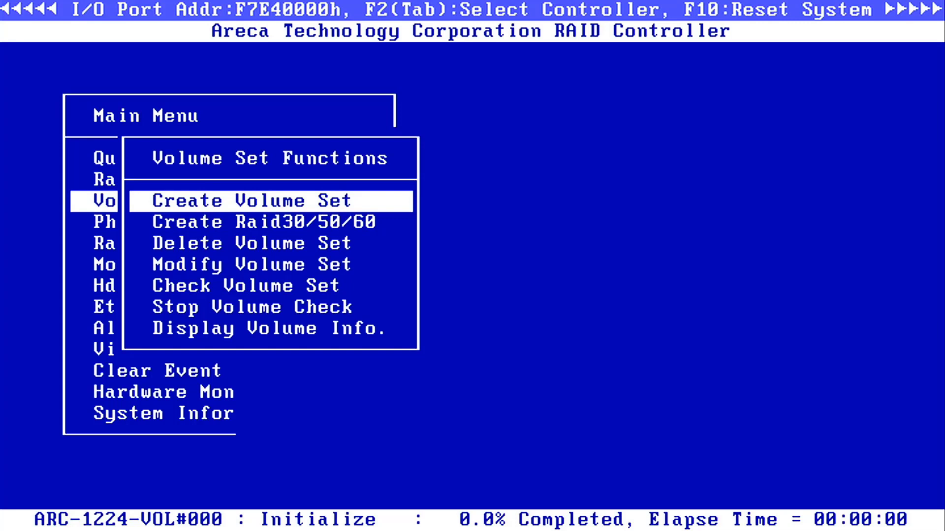
{"action": "key", "text": "Escape"}
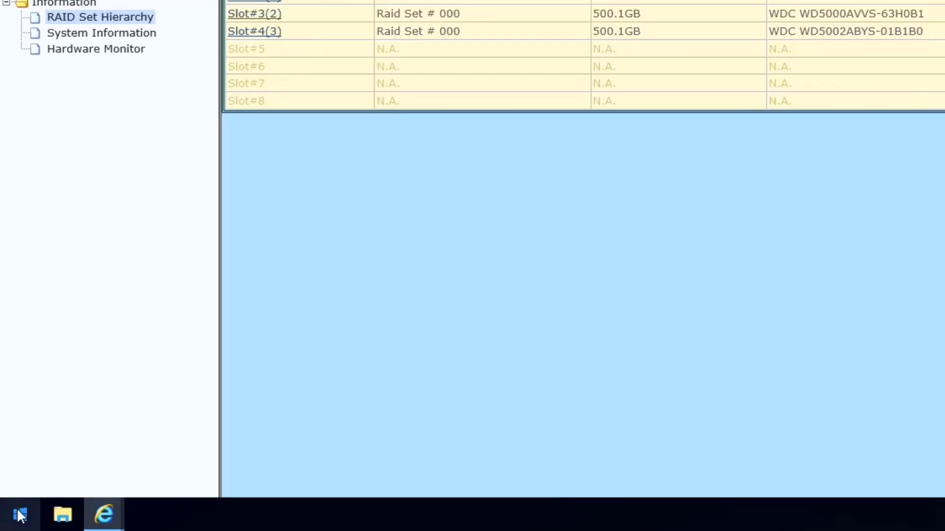
Launch Disk Management through a 'disk man' search and initialize Disk 0 with GPT.
{"action": "left_click", "coordinate": [19, 515]}
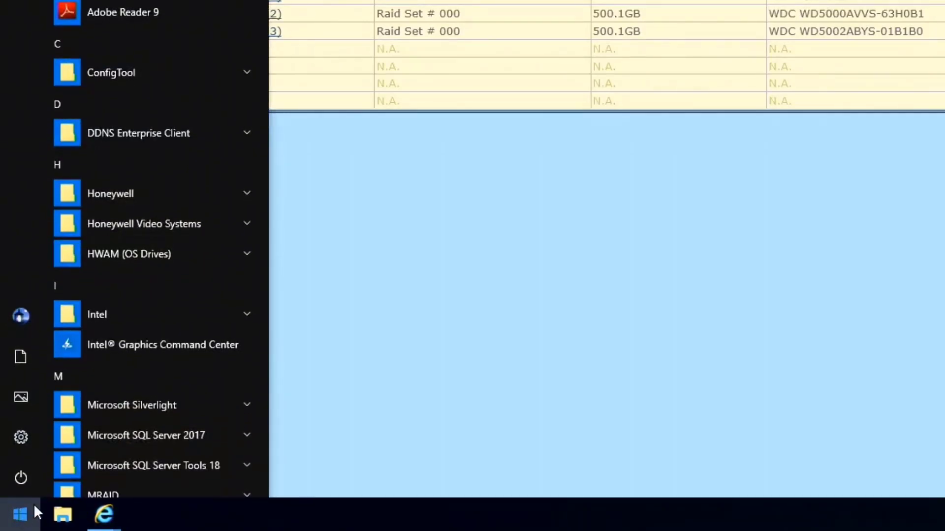
{"action": "type", "text": "disk man"}
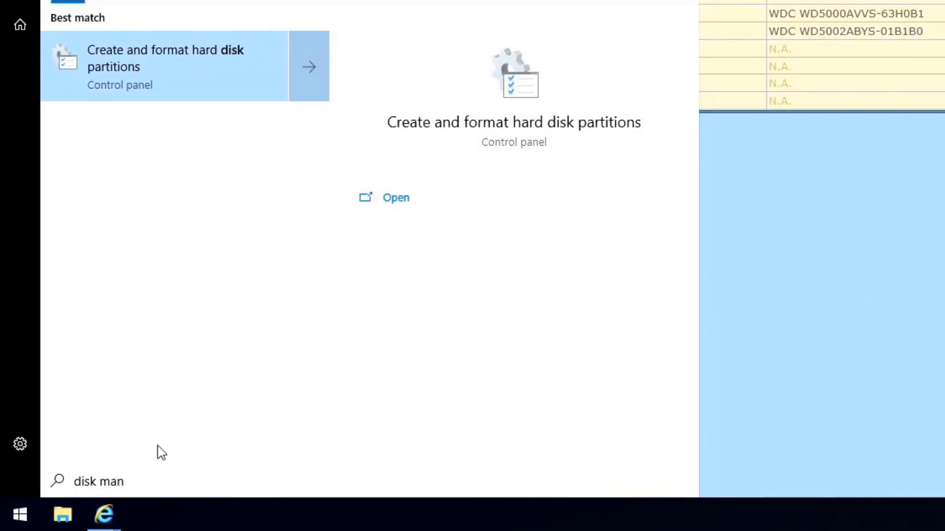
{"action": "left_click", "coordinate": [160, 80]}
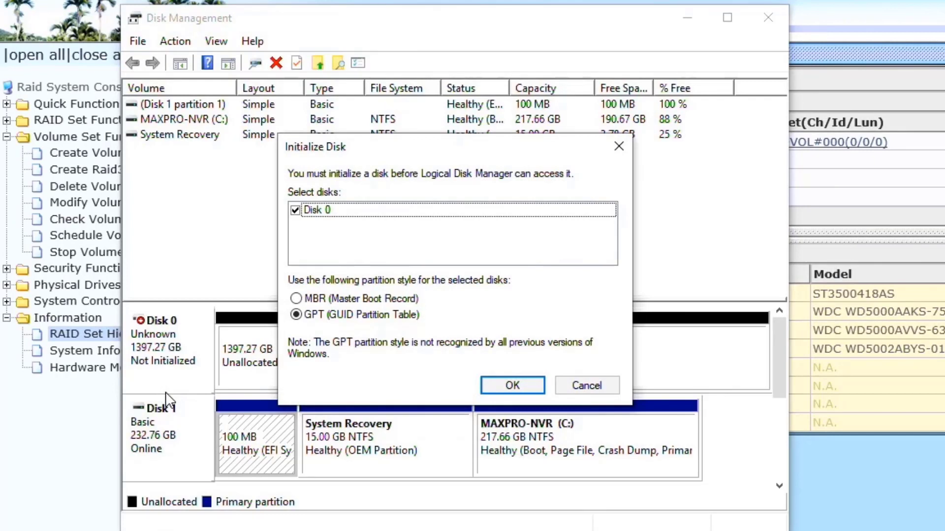
{"action": "left_click", "coordinate": [506, 388]}
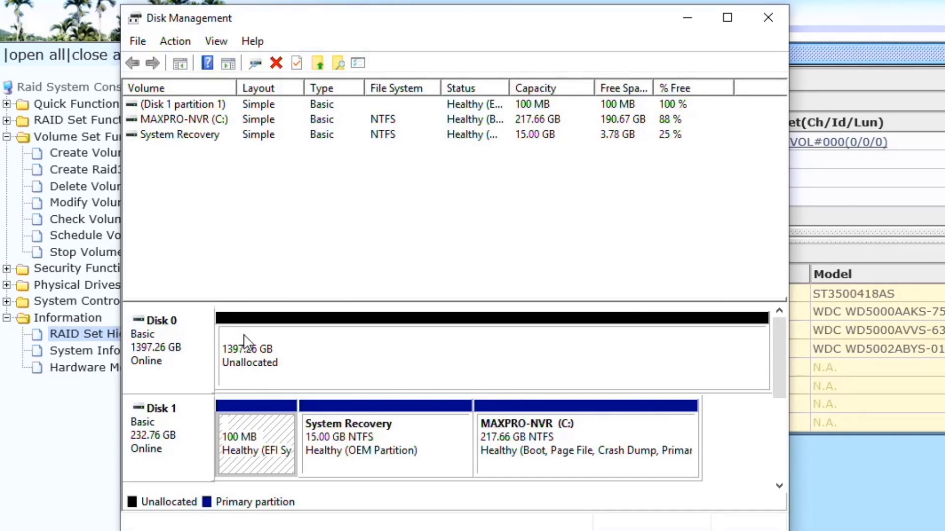
Start a new simple volume on Disk 0 using the full 1430790 MB and drive letter D.
{"action": "left_click", "coordinate": [354, 357]}
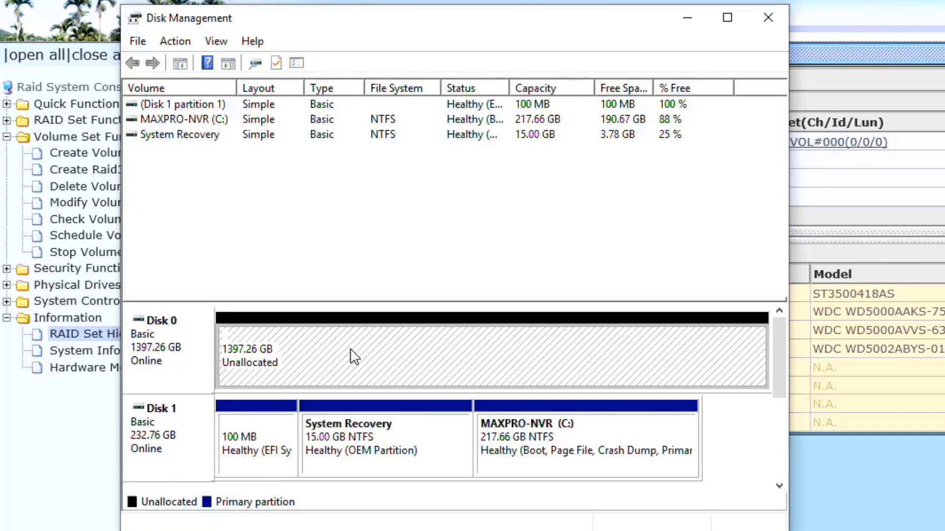
{"action": "right_click", "coordinate": [353, 356]}
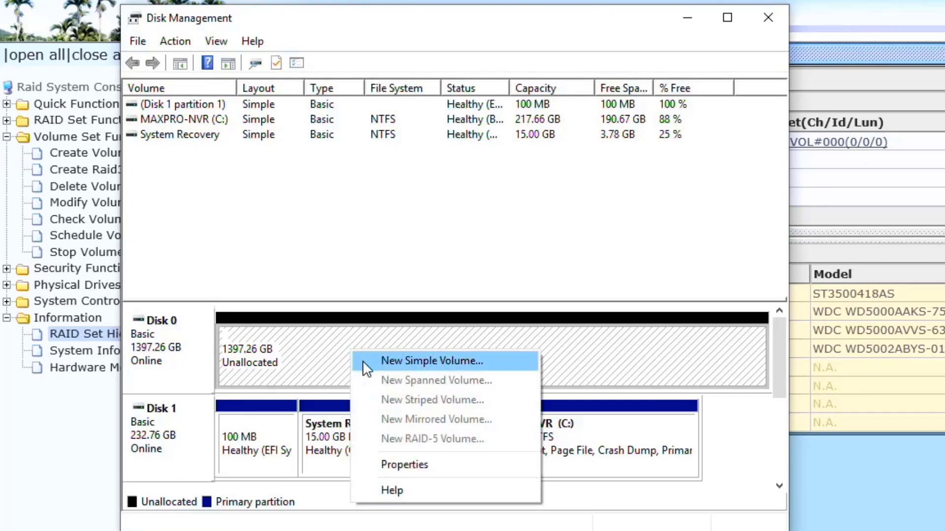
{"action": "left_click", "coordinate": [365, 365]}
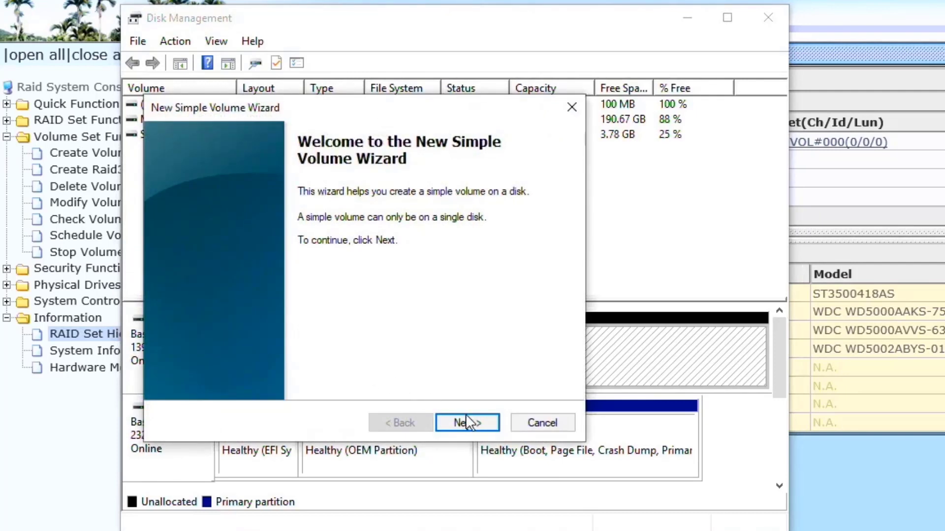
{"action": "left_click", "coordinate": [466, 418]}
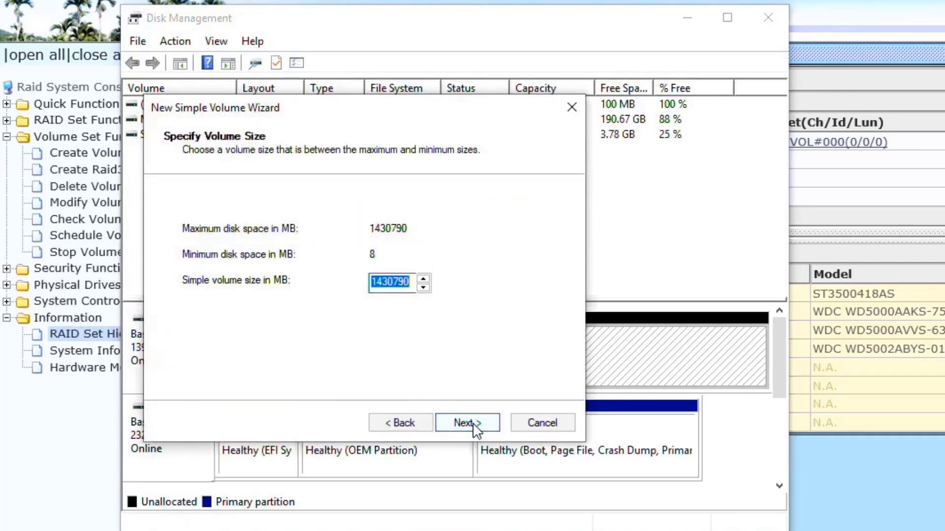
{"action": "left_click", "coordinate": [473, 425]}
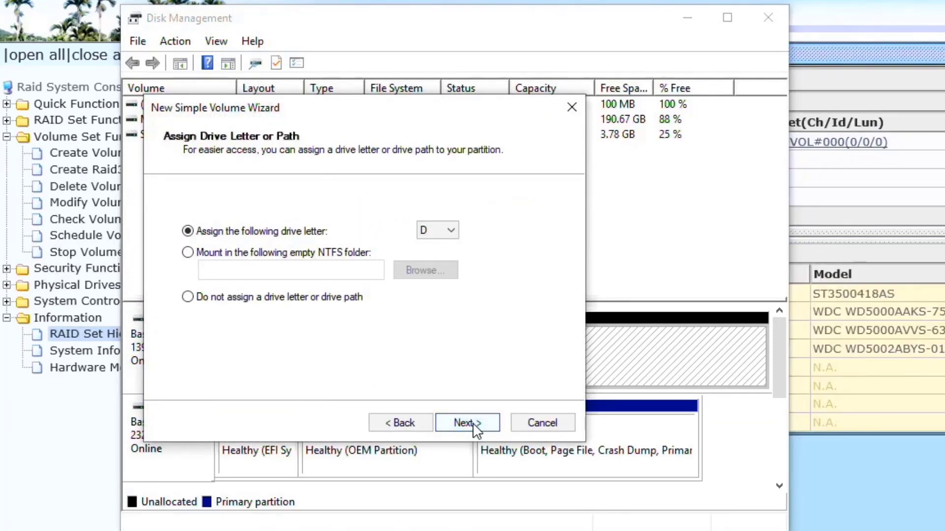
{"action": "left_click", "coordinate": [475, 426]}
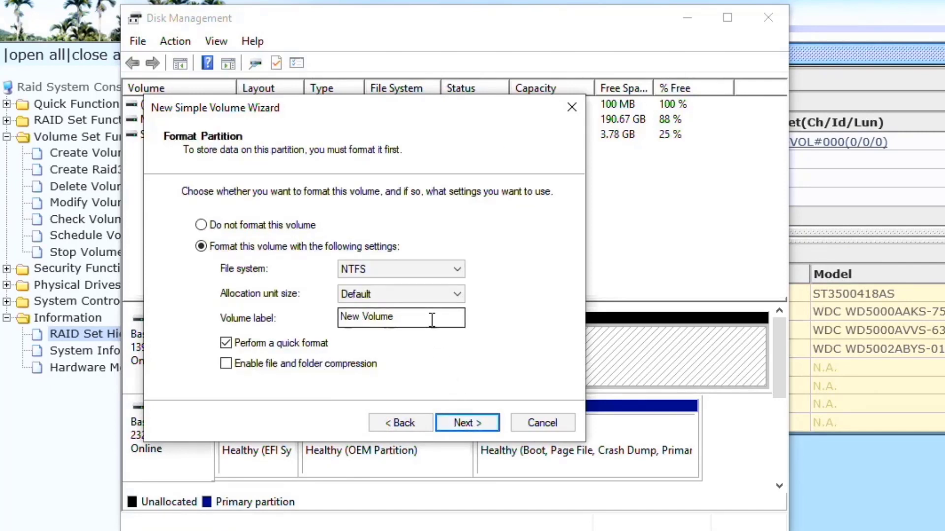
Quick-format the volume as NTFS labelled VideoStorage and finish the wizard.
{"action": "left_click_drag", "start_coordinate": [432, 318], "coordinate": [261, 315]}
{"action": "type", "text": "VideoStorage"}
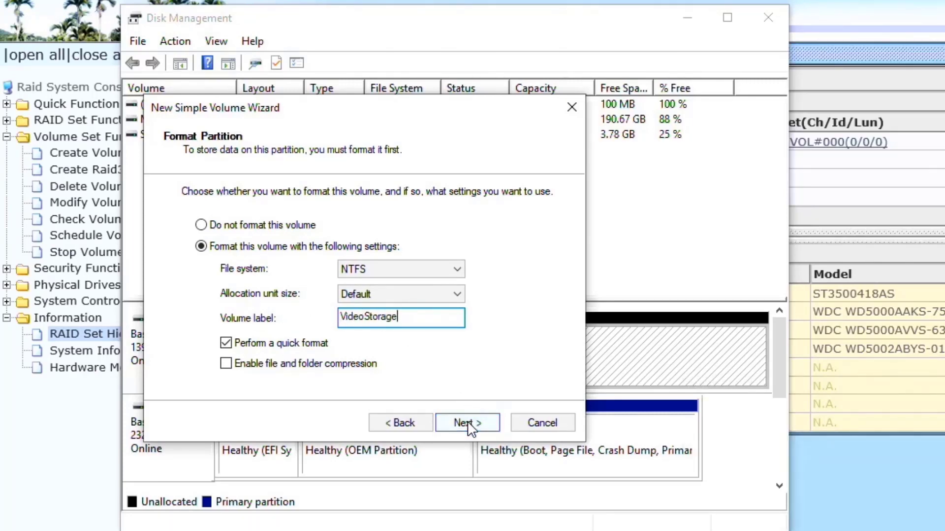
{"action": "left_click", "coordinate": [468, 417]}
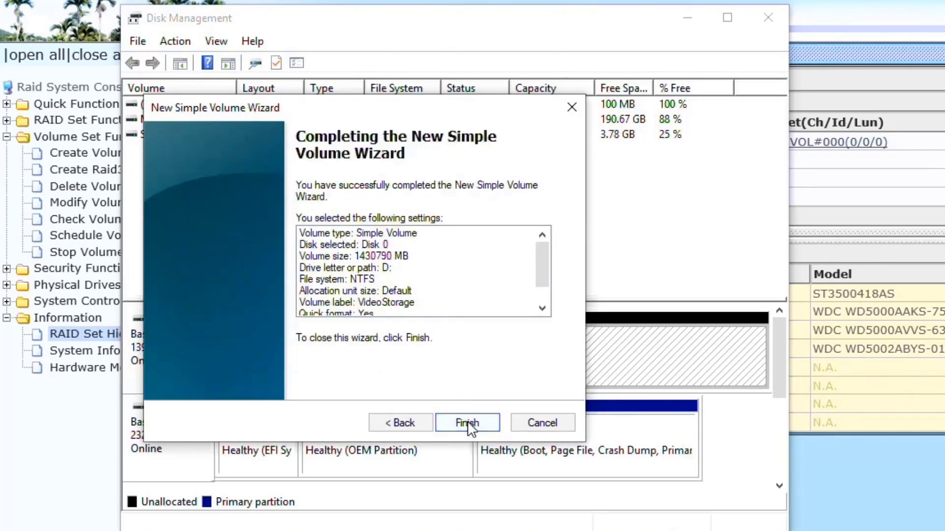
{"action": "left_click", "coordinate": [467, 423]}
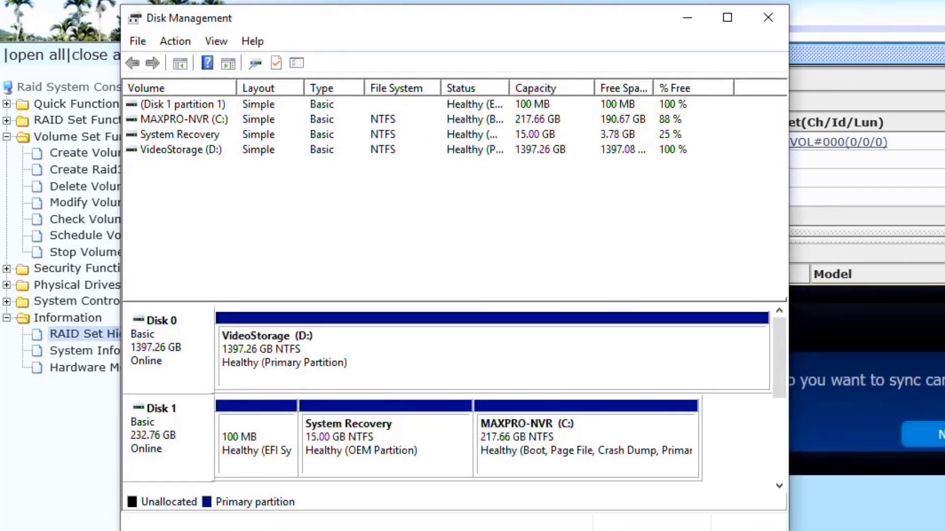
{"action": "left_click", "coordinate": [925, 435]}
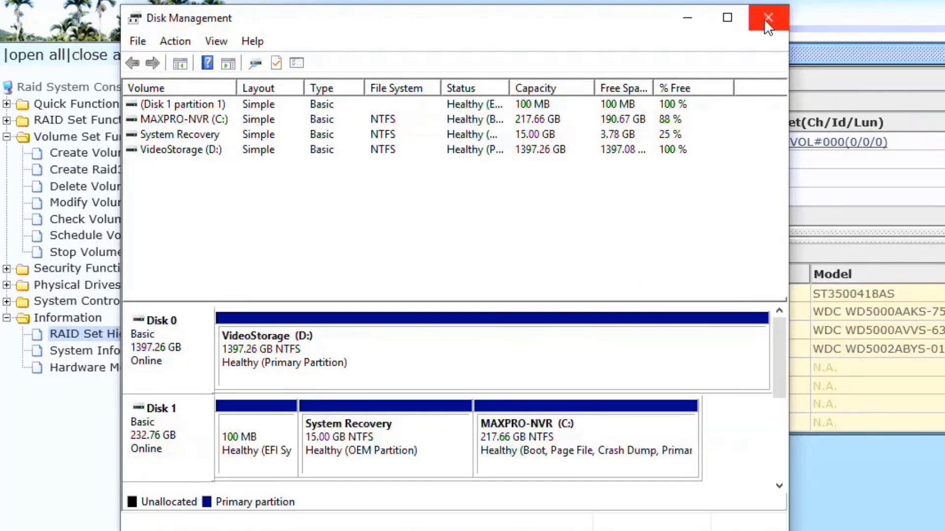